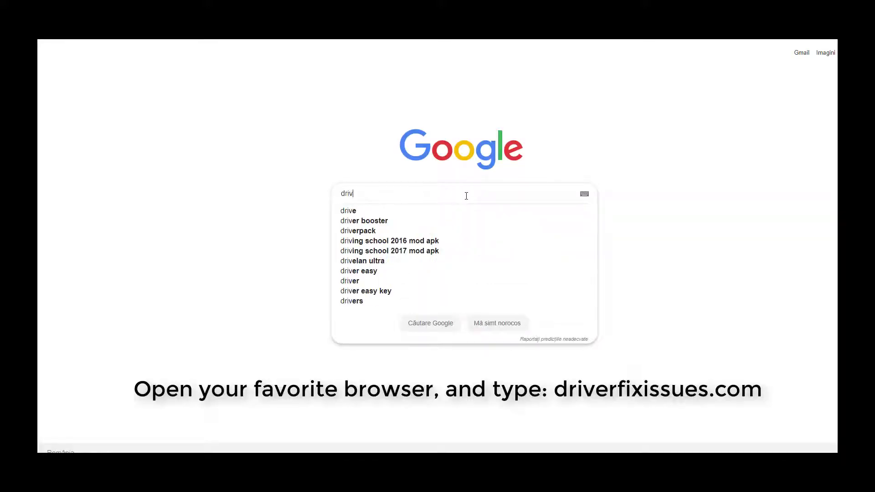
{"action": "type", "text": "erfix"}
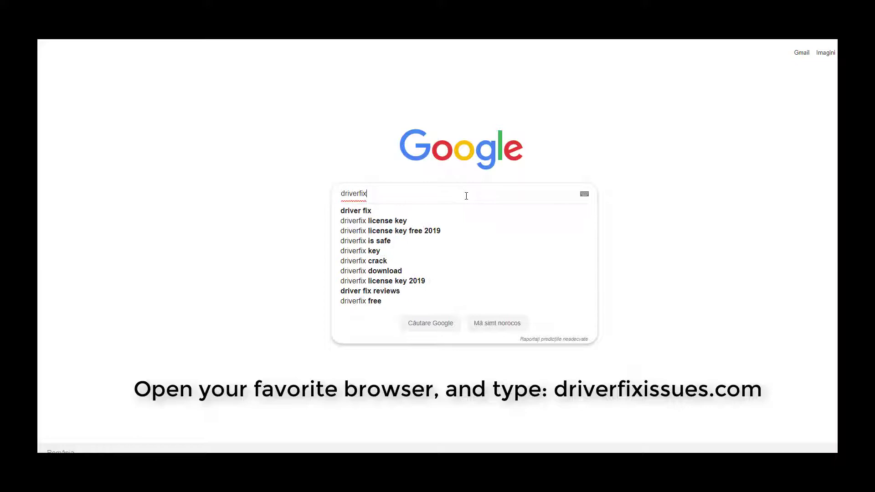
{"action": "type", "text": "issues"}
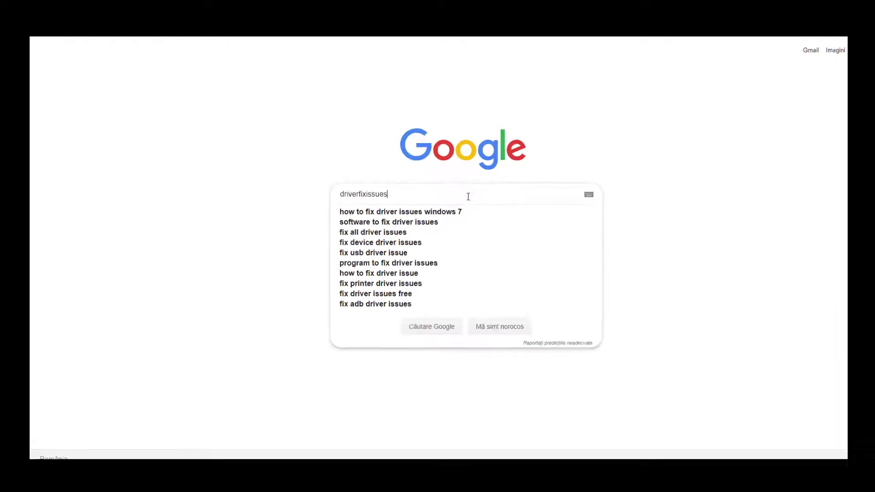
{"action": "type", "text": "."}
{"action": "type", "text": "co"}
{"action": "type", "text": "m"}
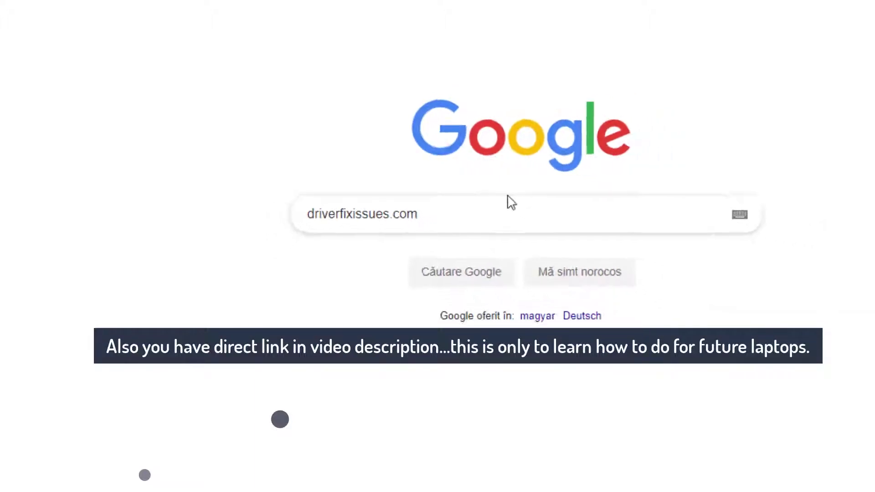
Submit the Google search for driverfixissues.com.
{"action": "key", "text": "Return"}
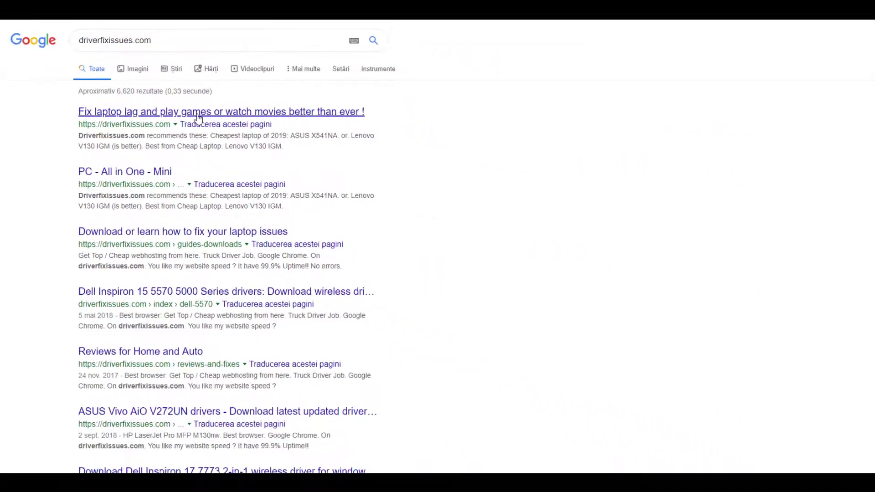
Open the driverfixissues.com homepage from the top search result.
{"action": "left_click", "coordinate": [198, 117]}
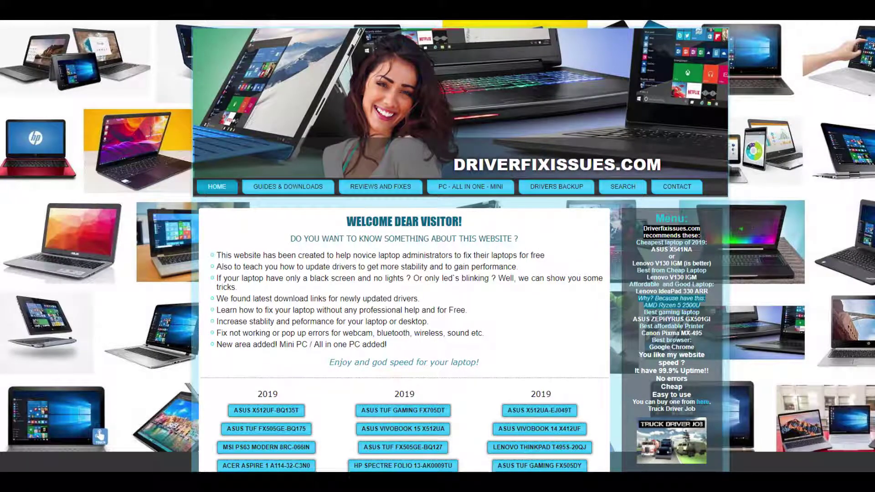
{"action": "scroll", "coordinate": [782, 393], "scroll_direction": "down", "scroll_amount": 3}
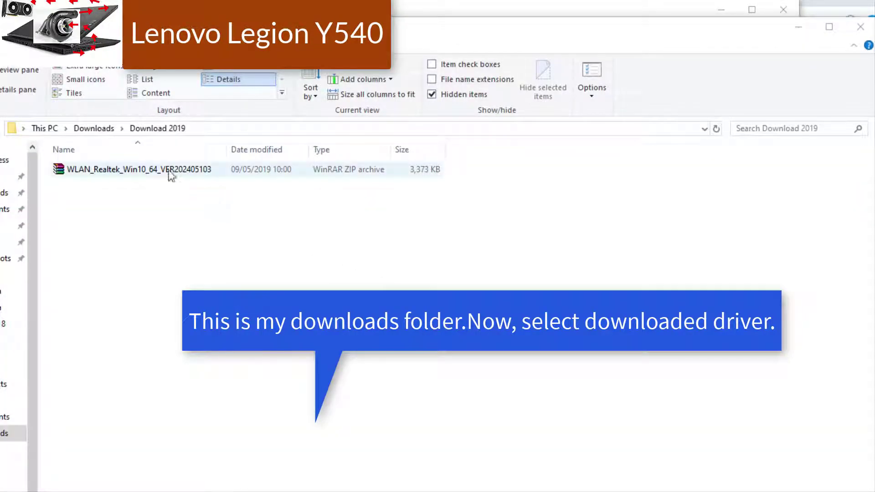
Extract the WLAN_Realtek ZIP with 7-Zip into 'WLAN_Realtek_Win10_64_VER202405103\'.
{"action": "left_click", "coordinate": [155, 169]}
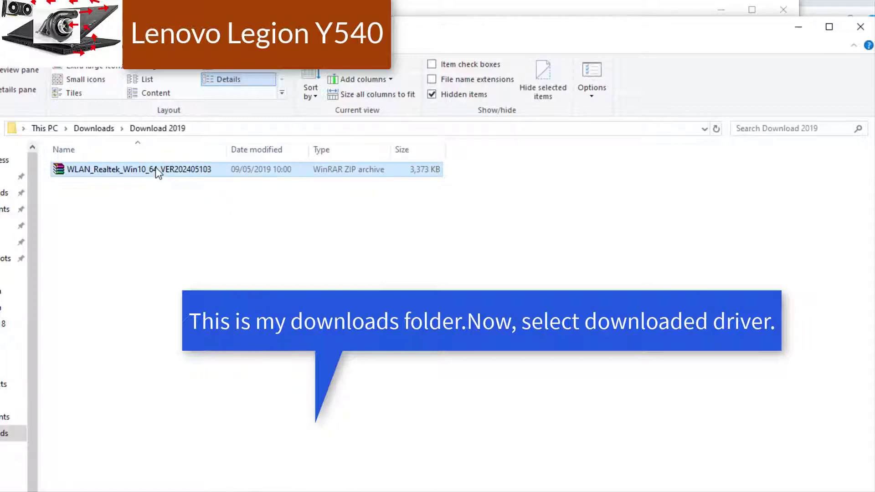
{"action": "right_click", "coordinate": [156, 172]}
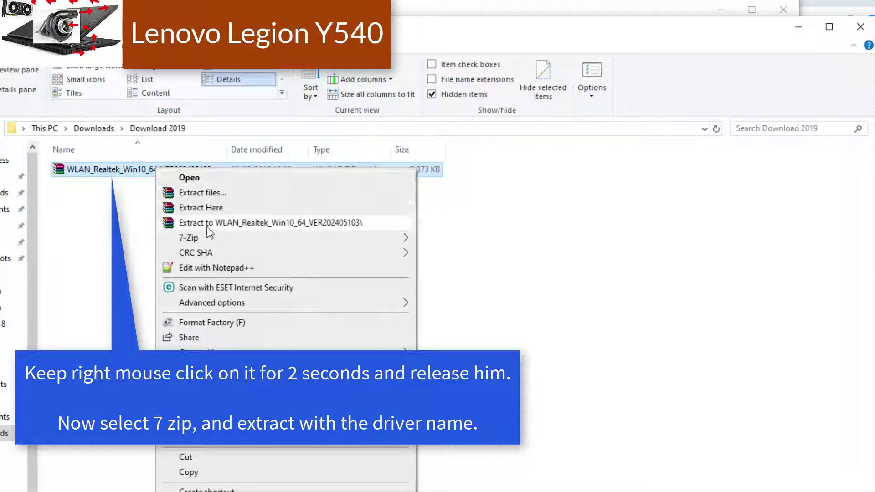
{"action": "left_click", "coordinate": [208, 238]}
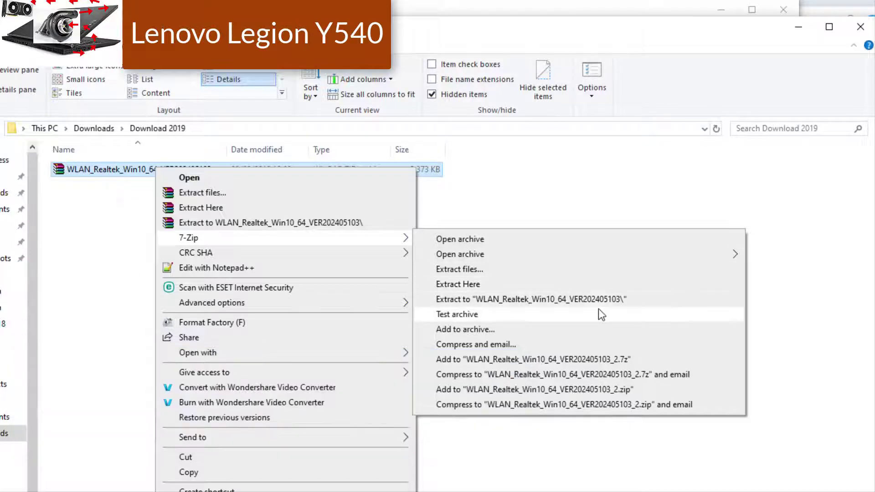
{"action": "left_click", "coordinate": [651, 302]}
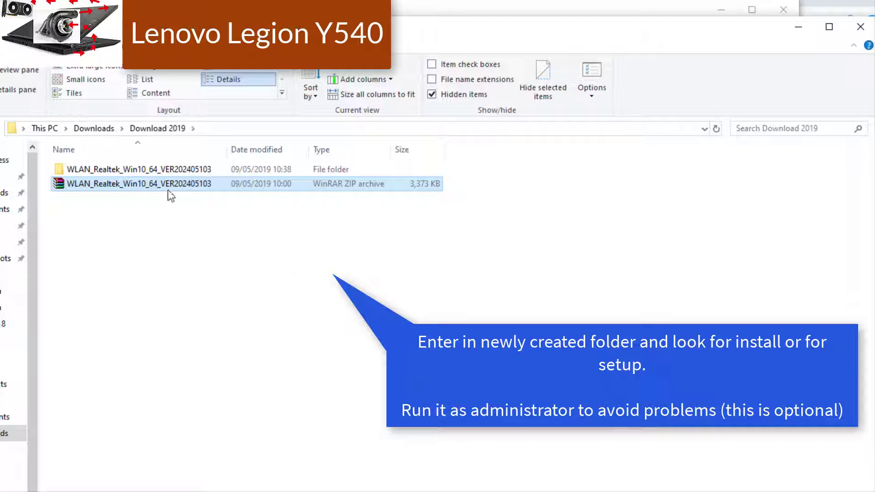
Go into the extracted folder's 11848 subfolder and run Install as administrator.
{"action": "left_click", "coordinate": [146, 169]}
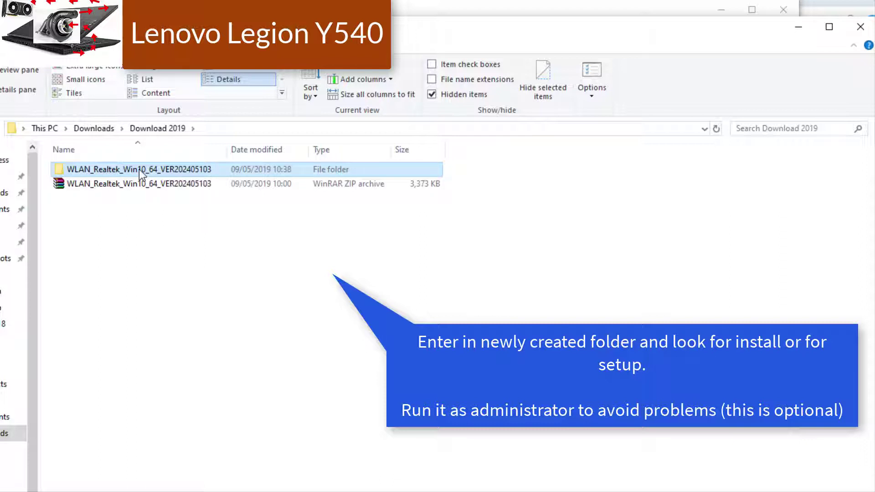
{"action": "double_click", "coordinate": [138, 169]}
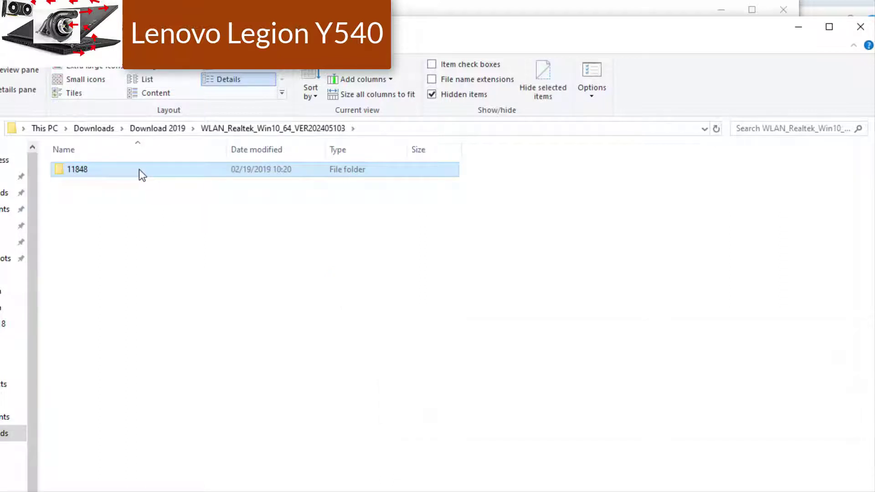
{"action": "double_click", "coordinate": [134, 169]}
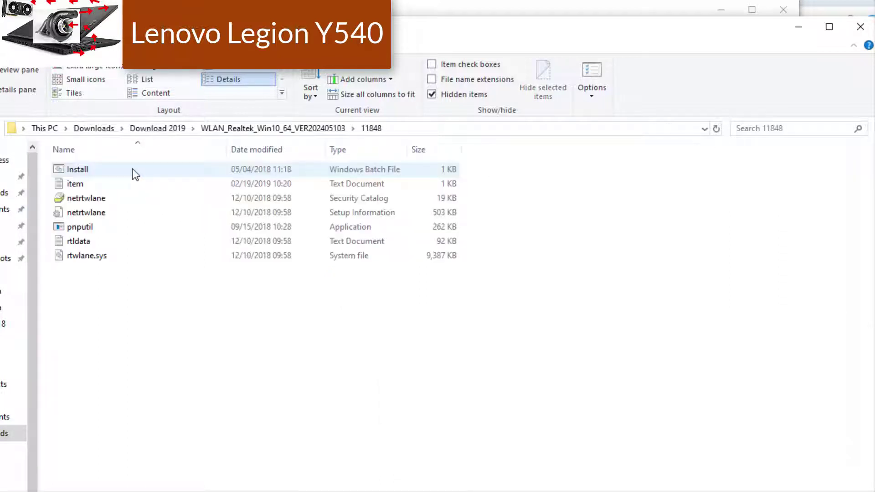
{"action": "left_click", "coordinate": [88, 169]}
{"action": "right_click", "coordinate": [88, 168]}
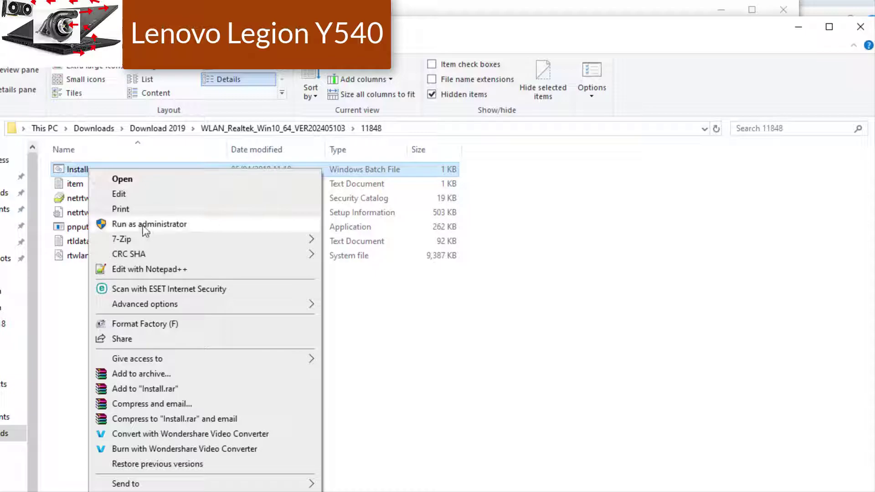
{"action": "left_click", "coordinate": [149, 230]}
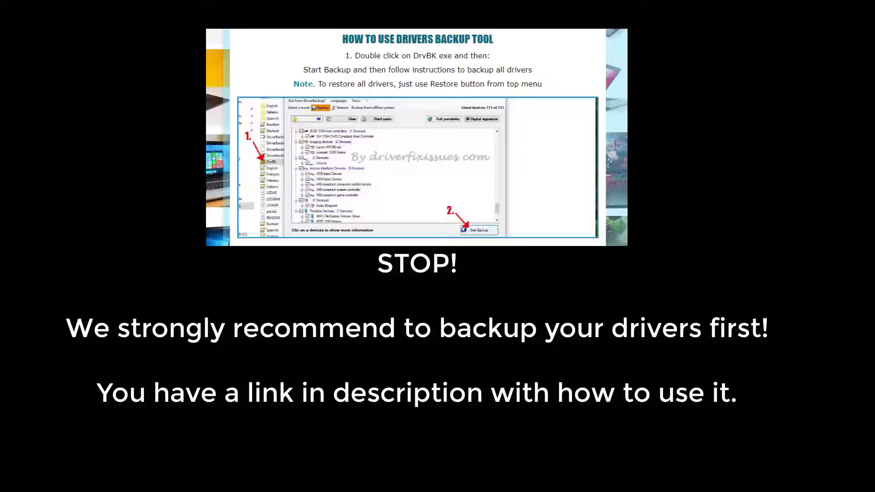